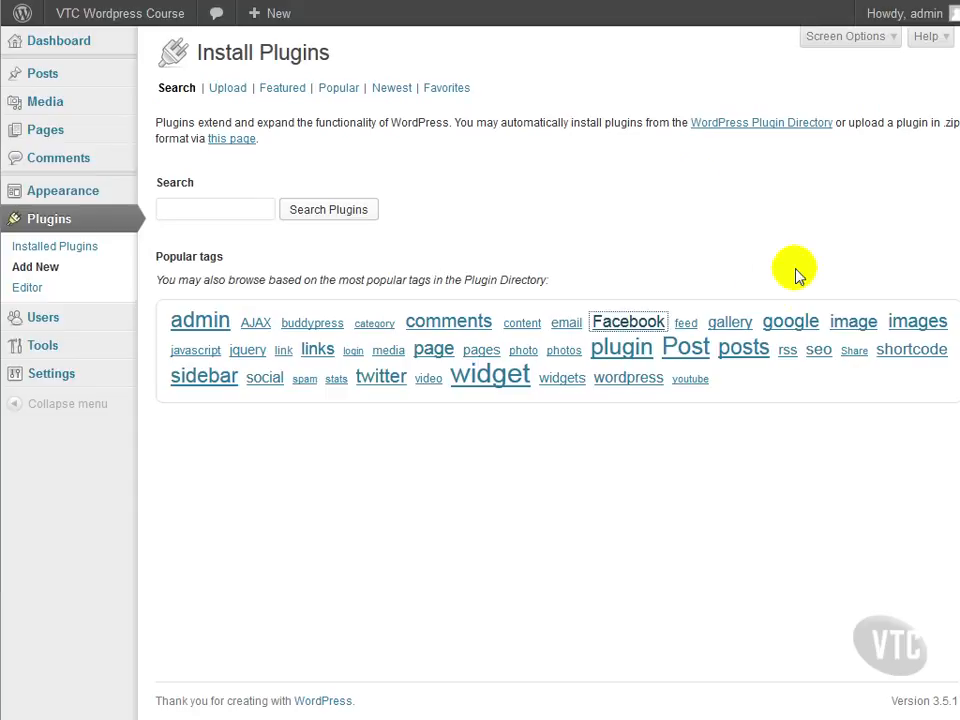
Browse the plugins tagged Facebook and examine Microblog Poster's details, its WordPress.org page and its 5-star reviews.
click(633, 322)
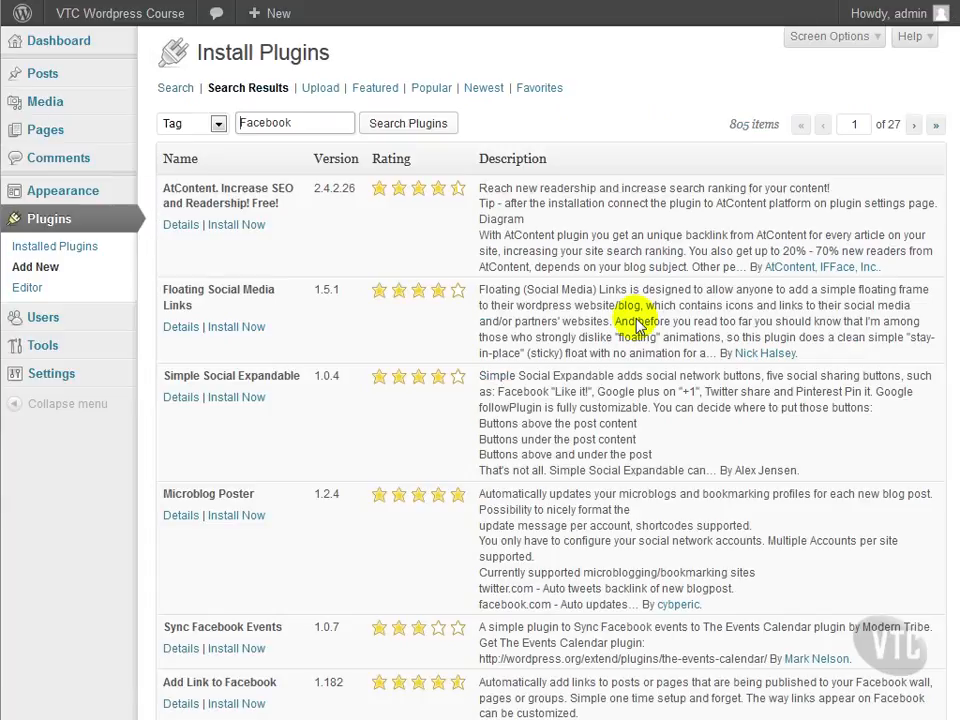
click(185, 518)
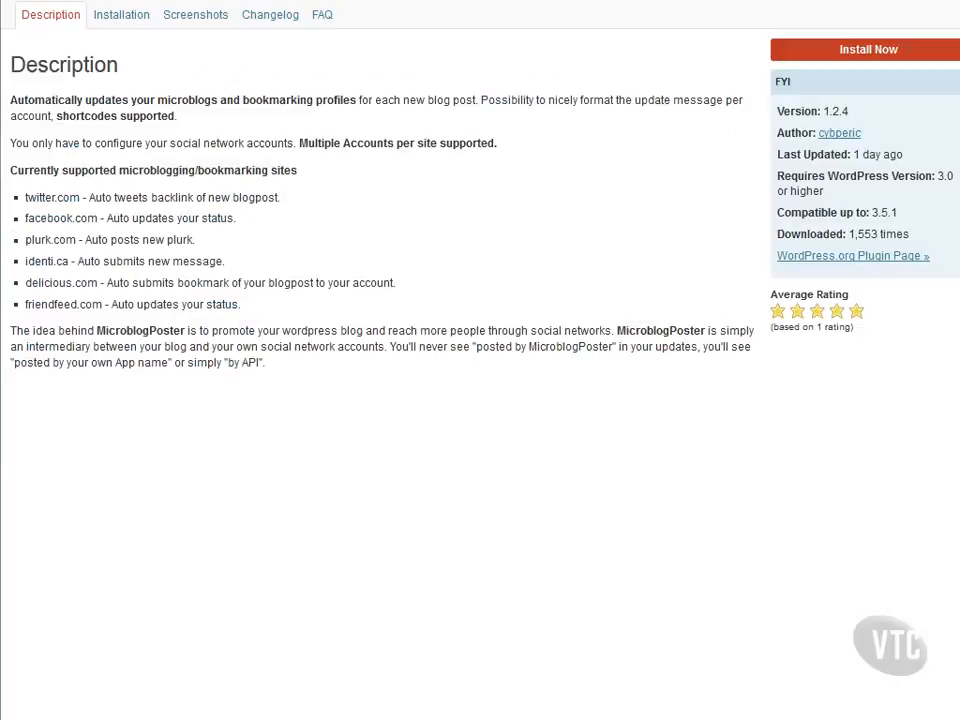
click(815, 258)
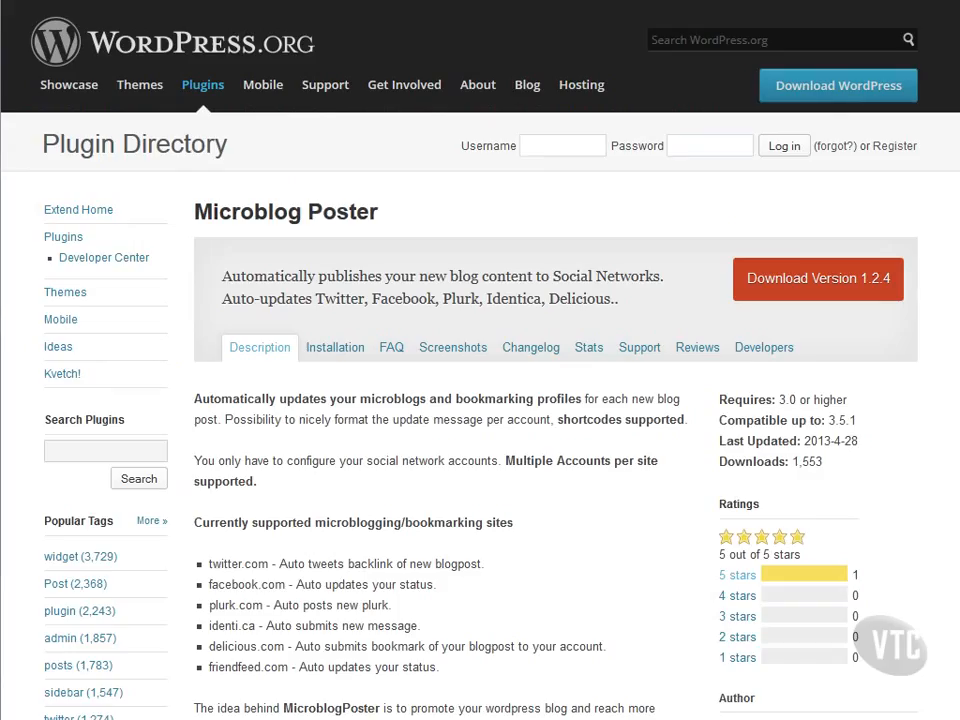
click(738, 579)
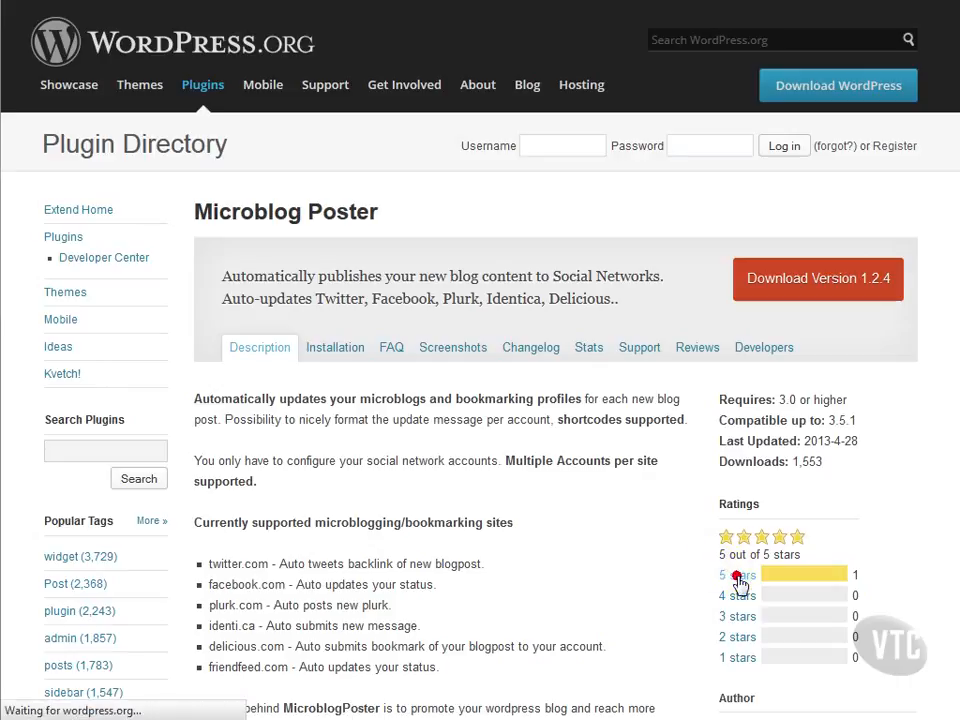
scroll(597, 551, down, 1)
scroll(597, 551, down, 3)
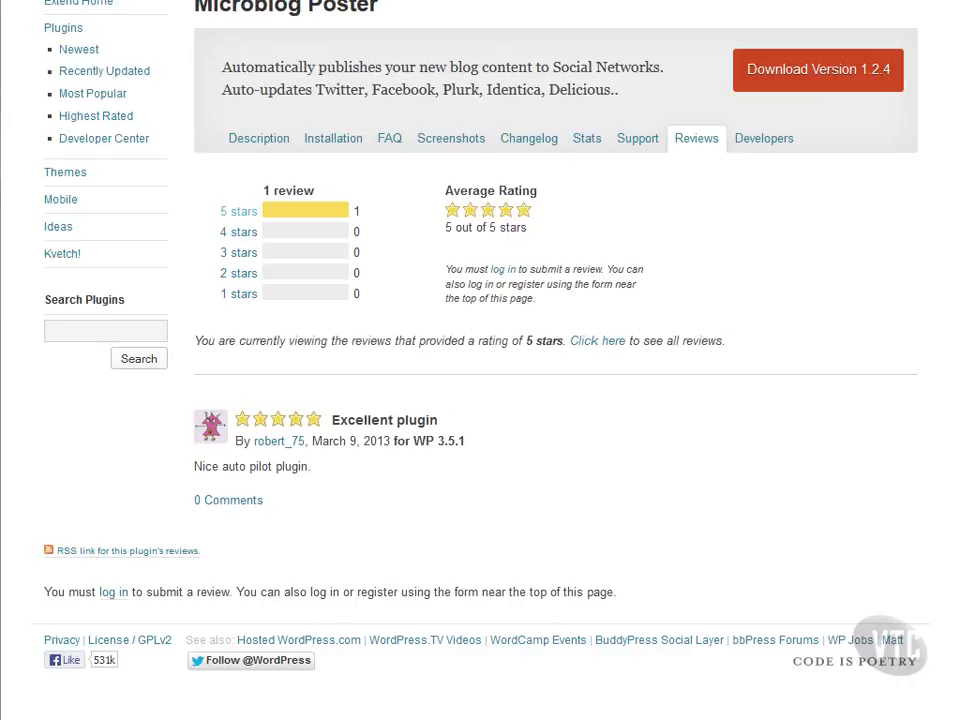
key(ctrl+w)
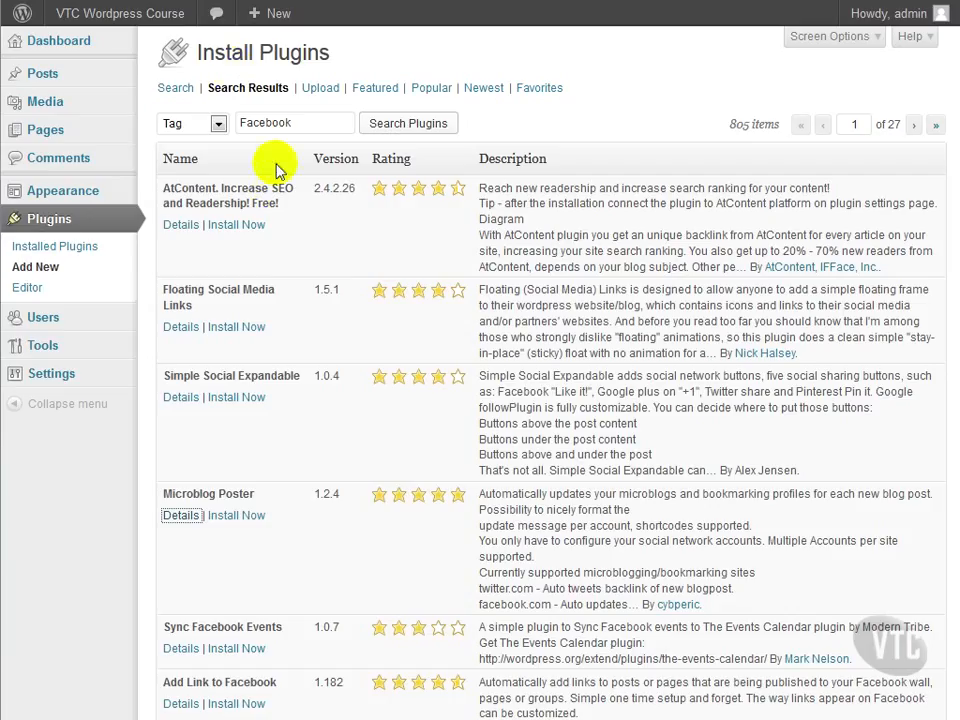
View the installed plugins and look at the Akismet API key sign-up page.
click(68, 230)
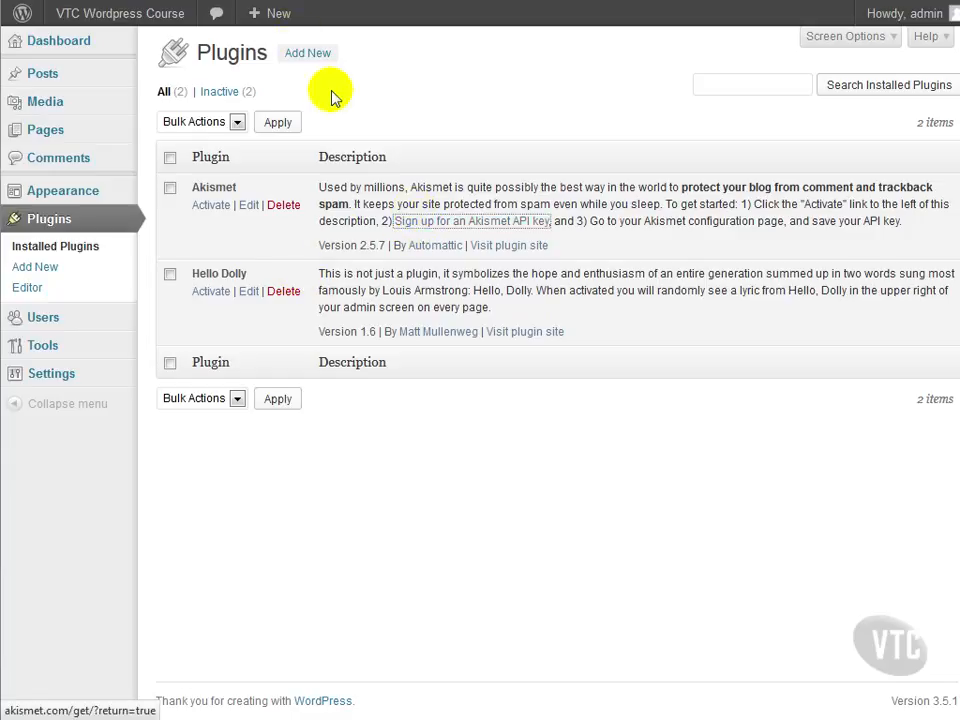
click(415, 218)
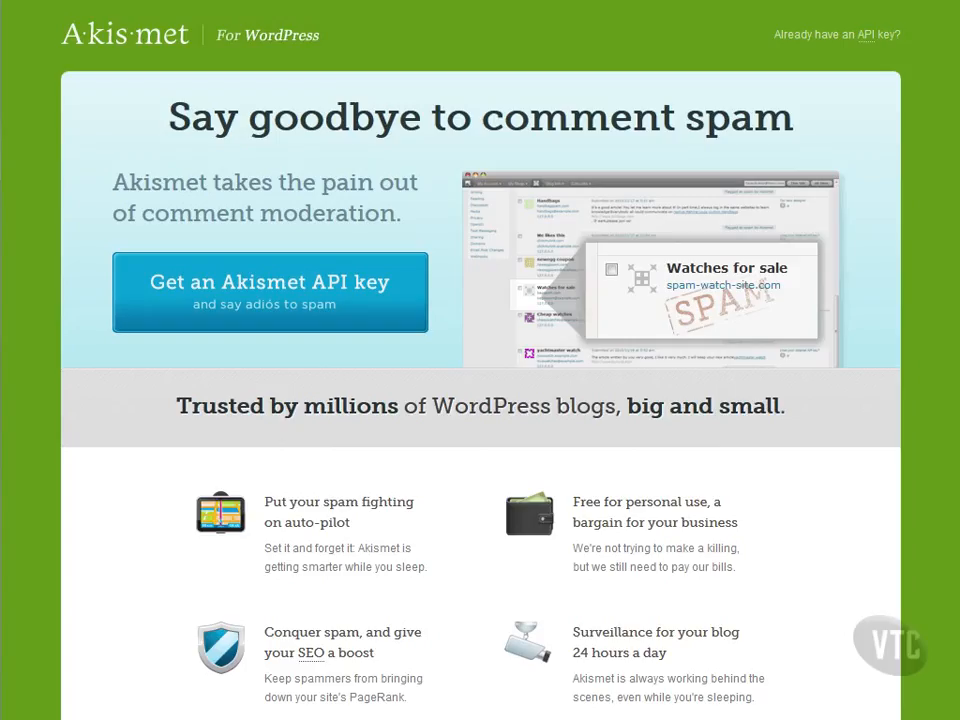
click(292, 306)
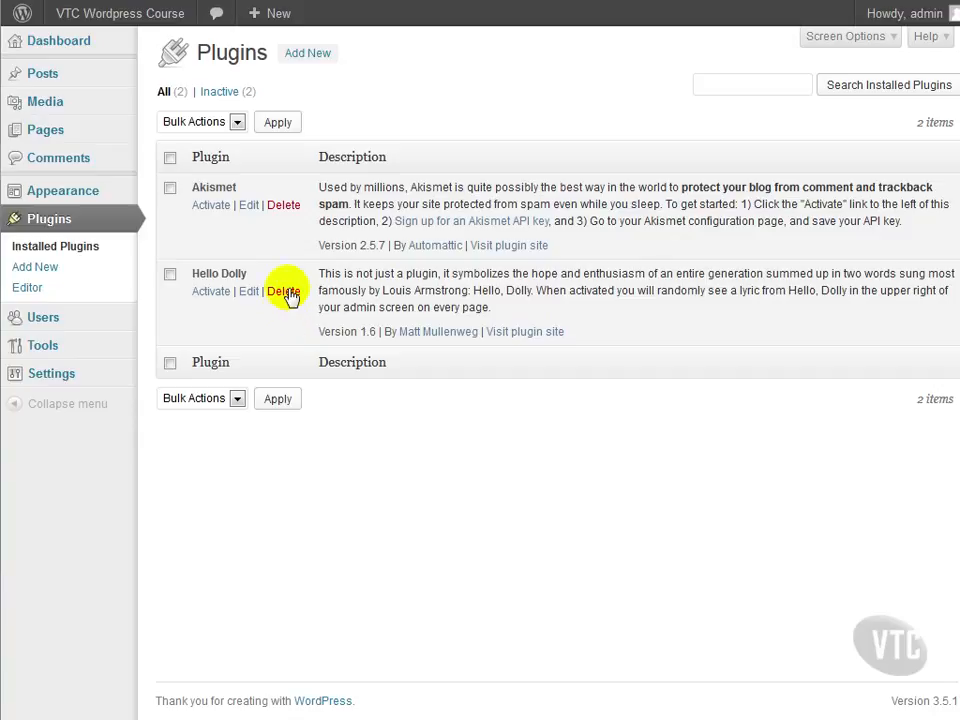
Delete the Hello Dolly plugin along with its files, and open the page for adding new plugins.
click(285, 293)
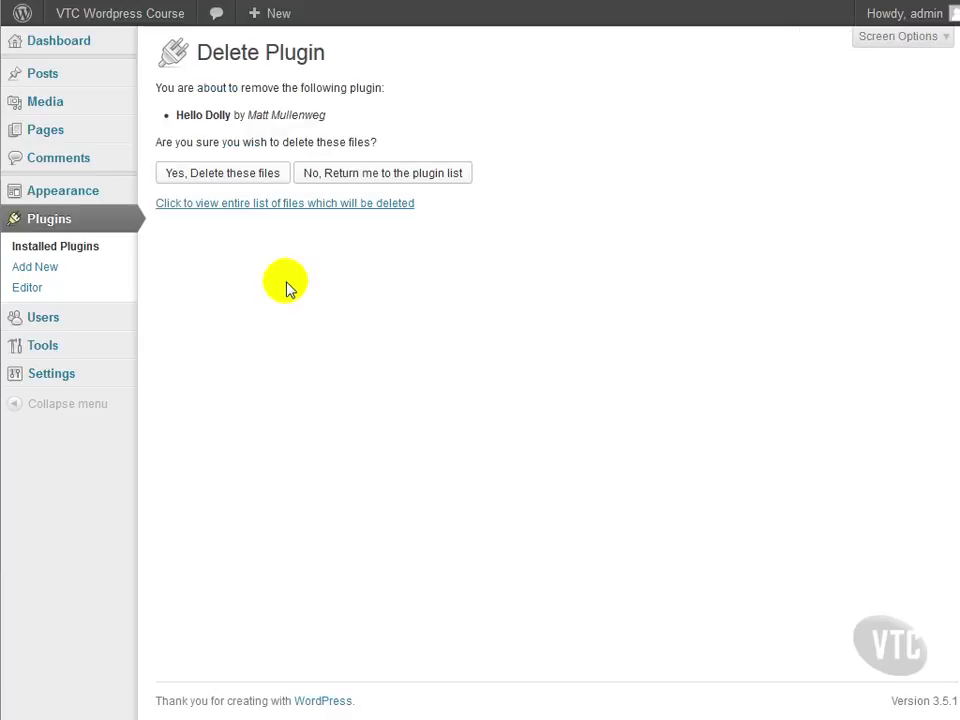
click(255, 180)
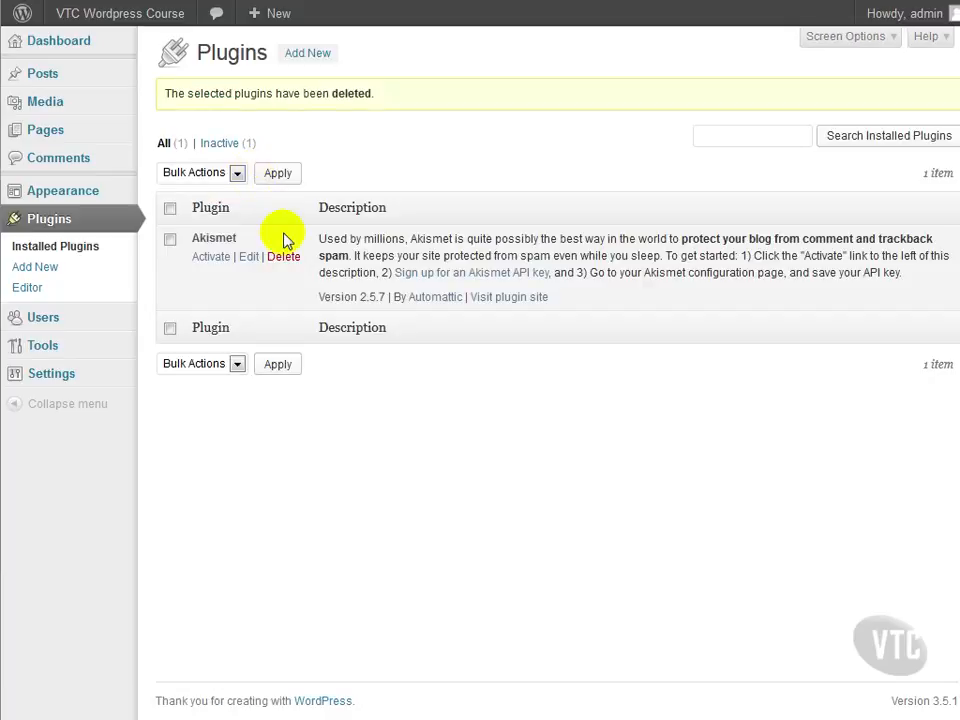
click(40, 271)
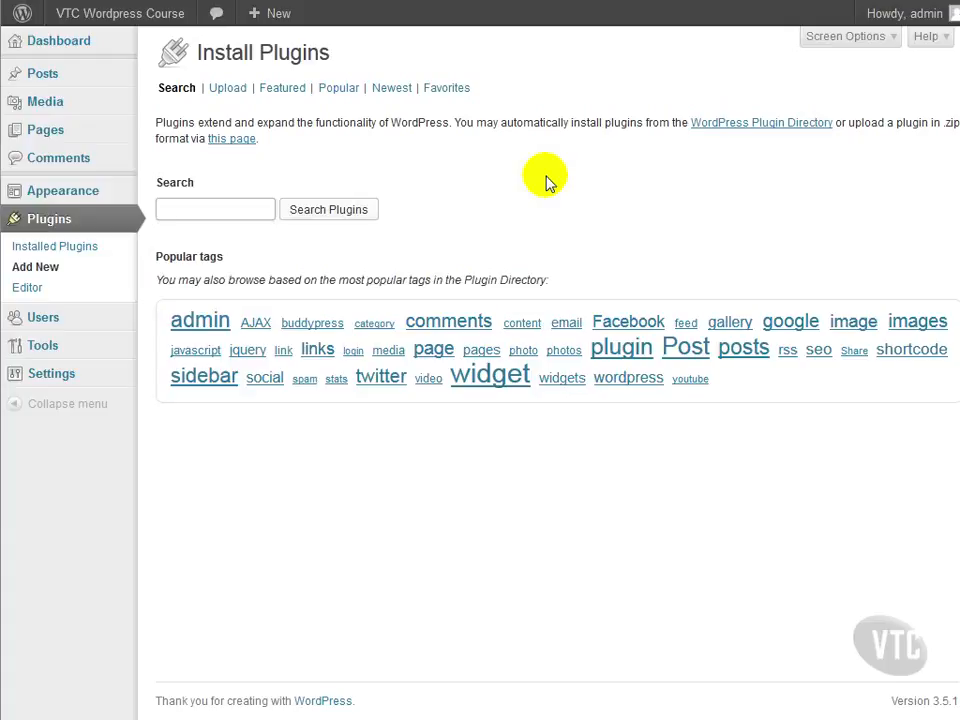
click(396, 200)
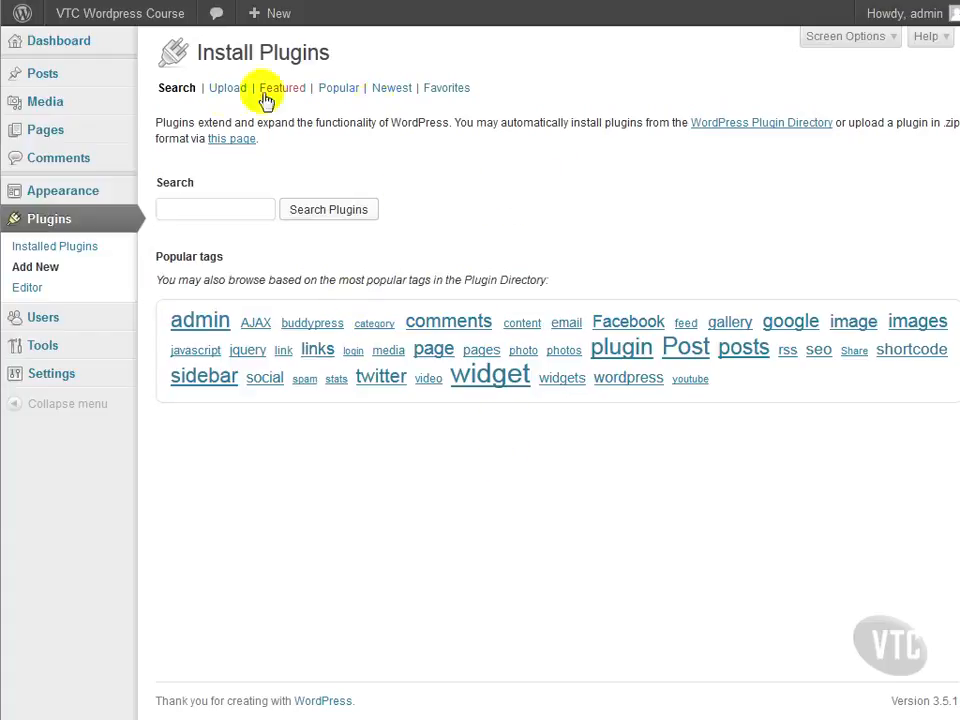
click(228, 97)
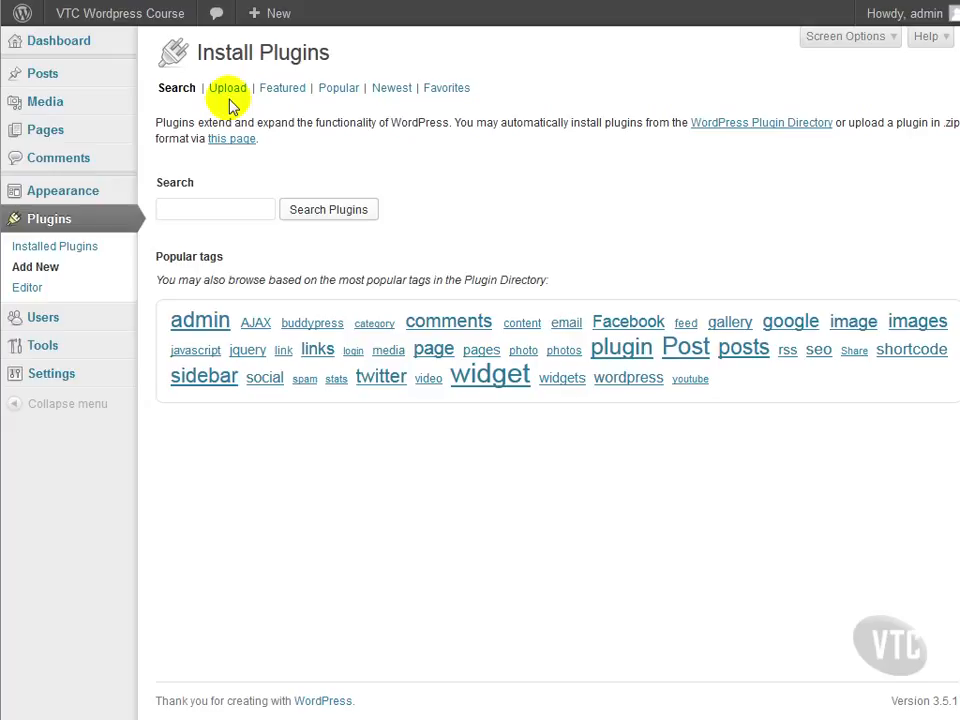
click(290, 102)
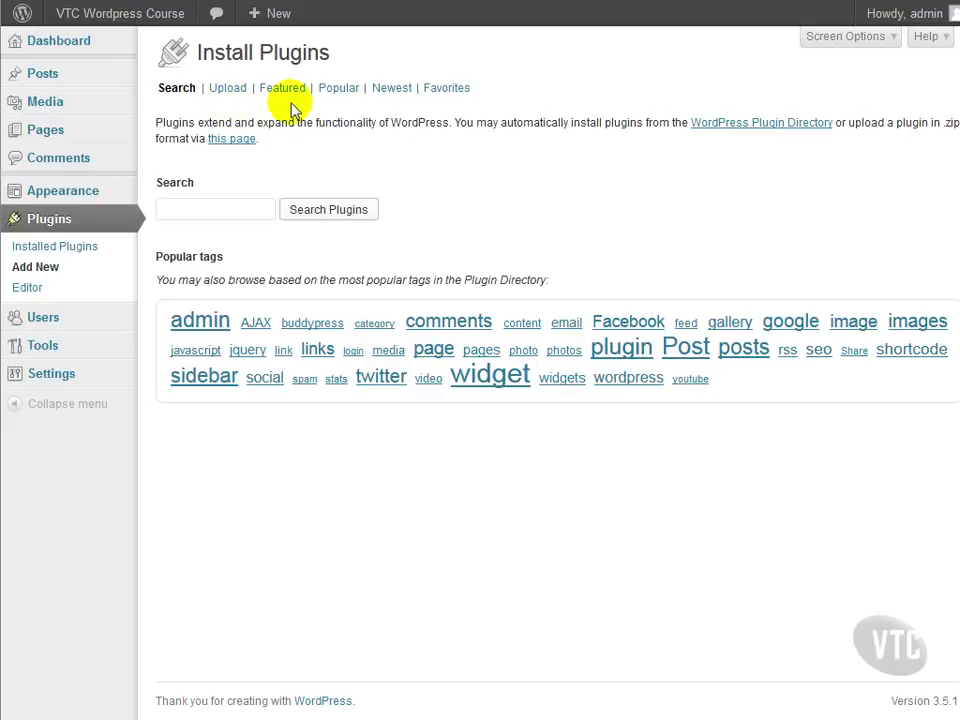
click(388, 101)
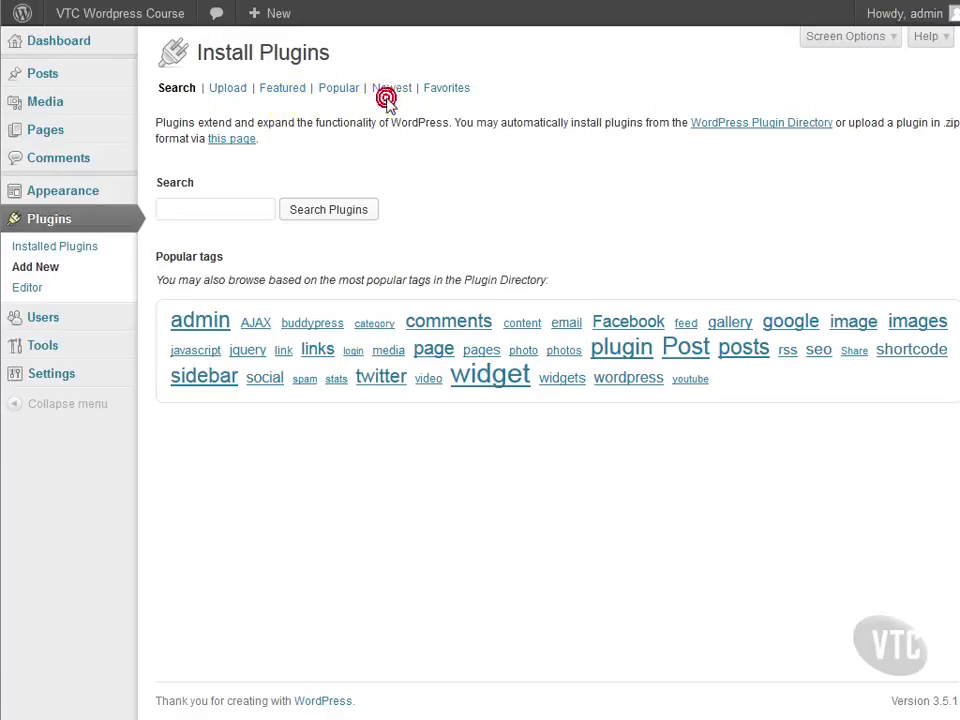
click(440, 104)
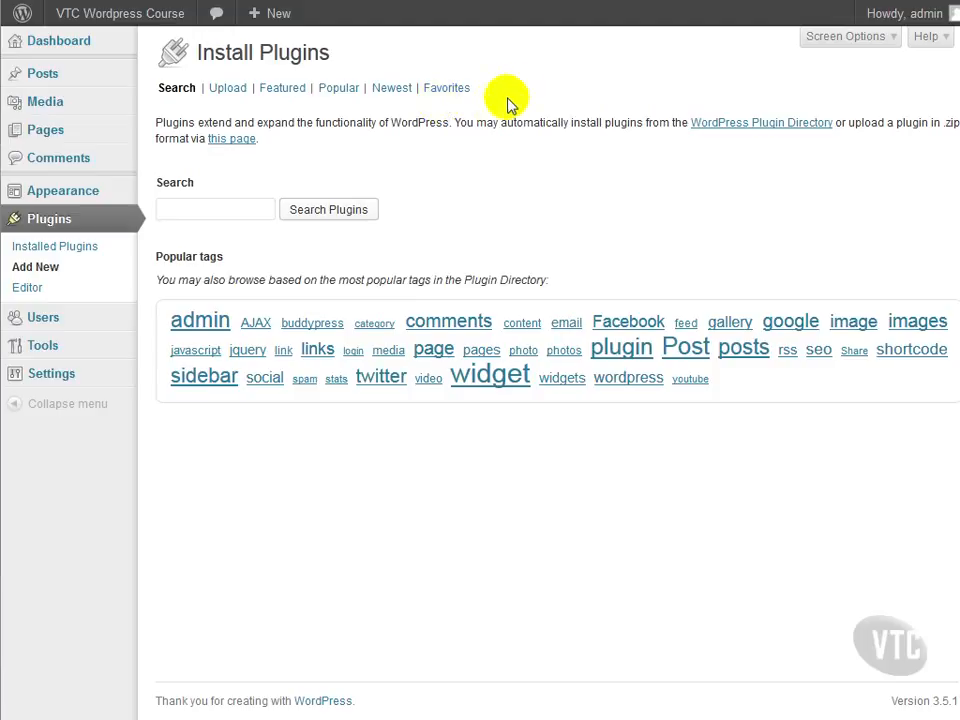
click(488, 89)
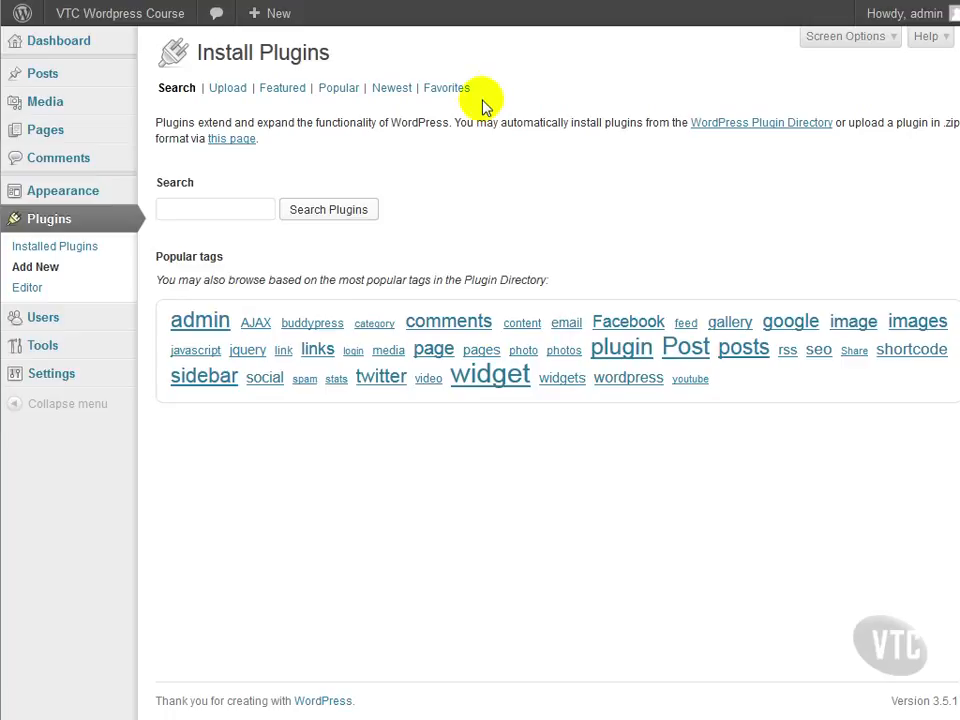
Install Microblog Poster from the plugins tagged Facebook and activate it.
click(632, 326)
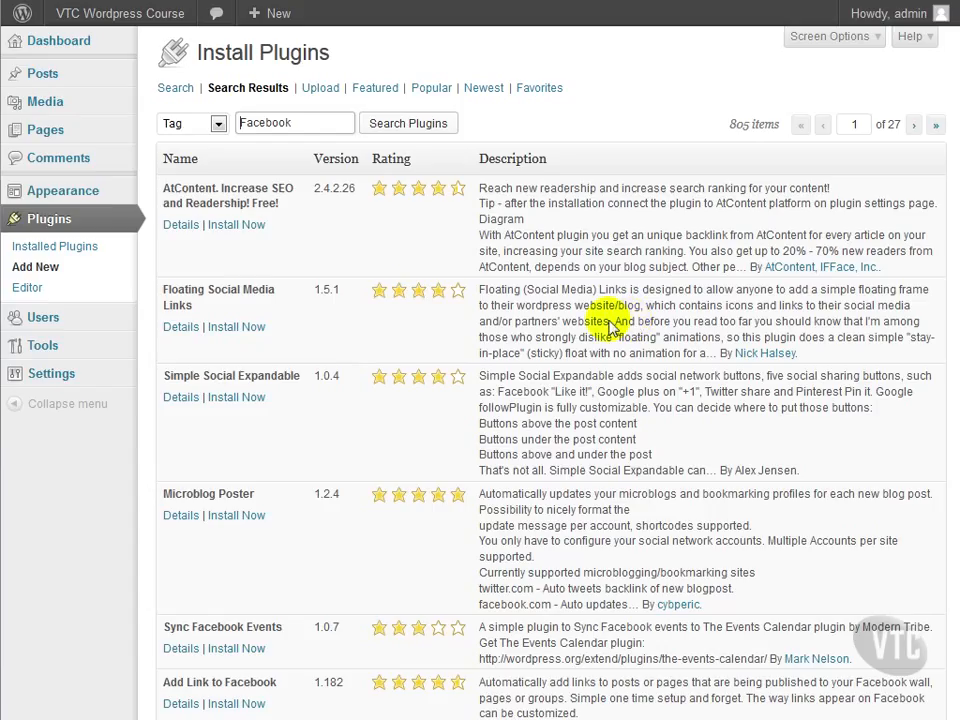
click(240, 516)
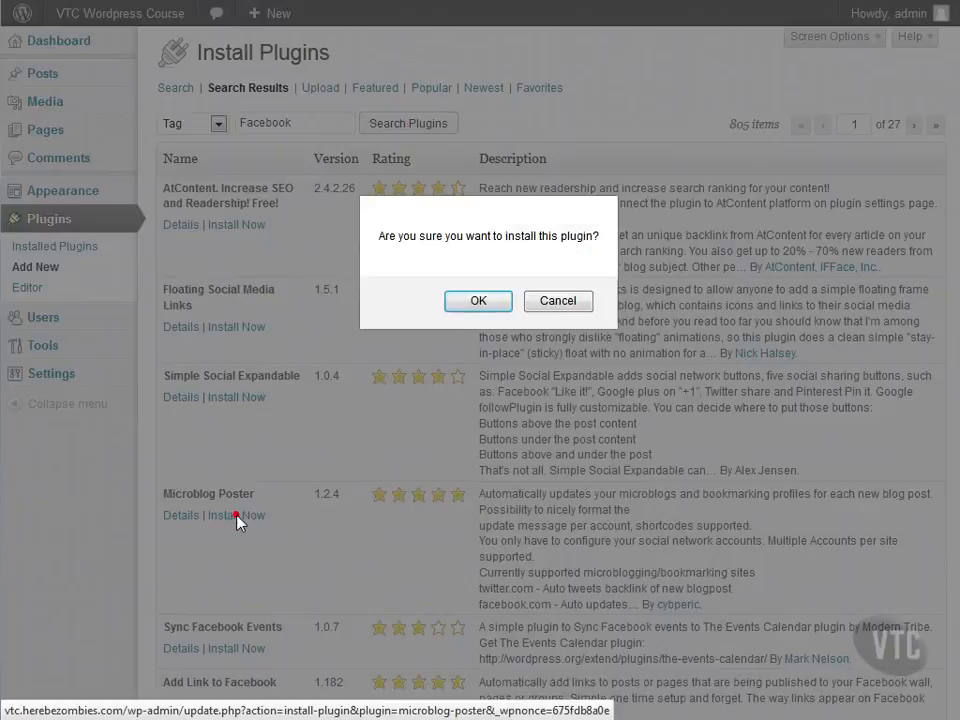
click(494, 310)
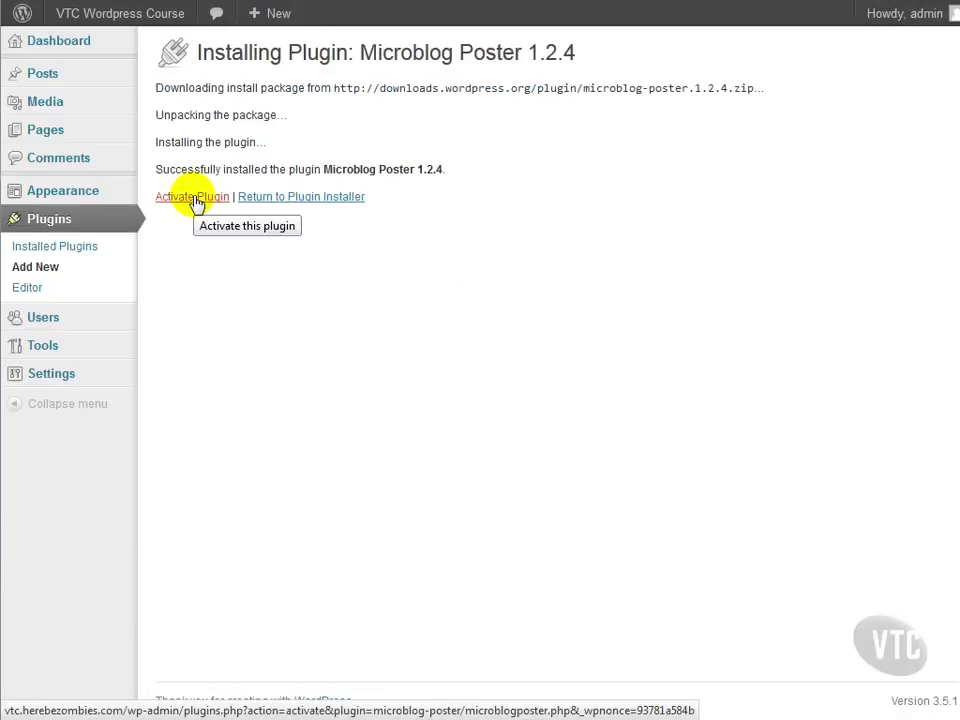
click(196, 200)
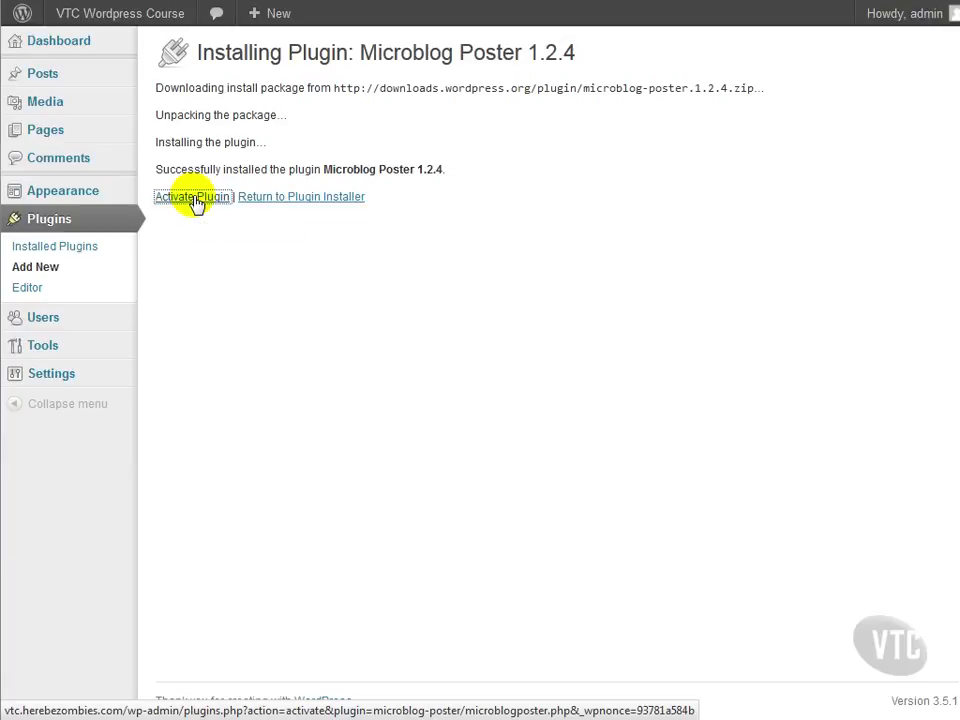
Open the MicroblogPoster settings and examine the Bitly API User and Bitly API Key fields.
mouse_move(81, 373)
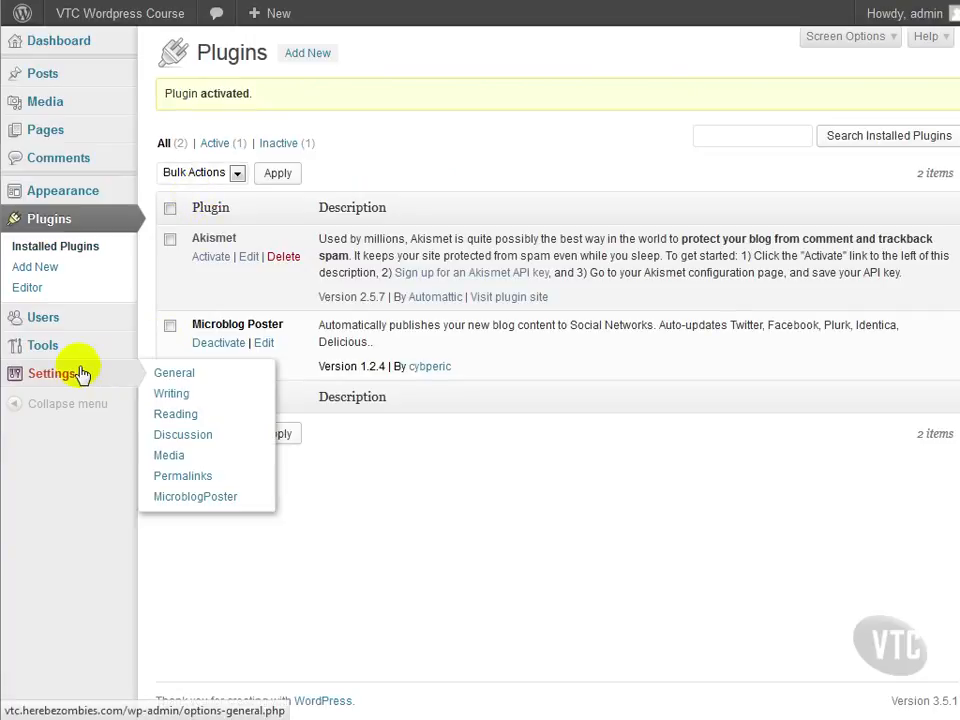
click(190, 500)
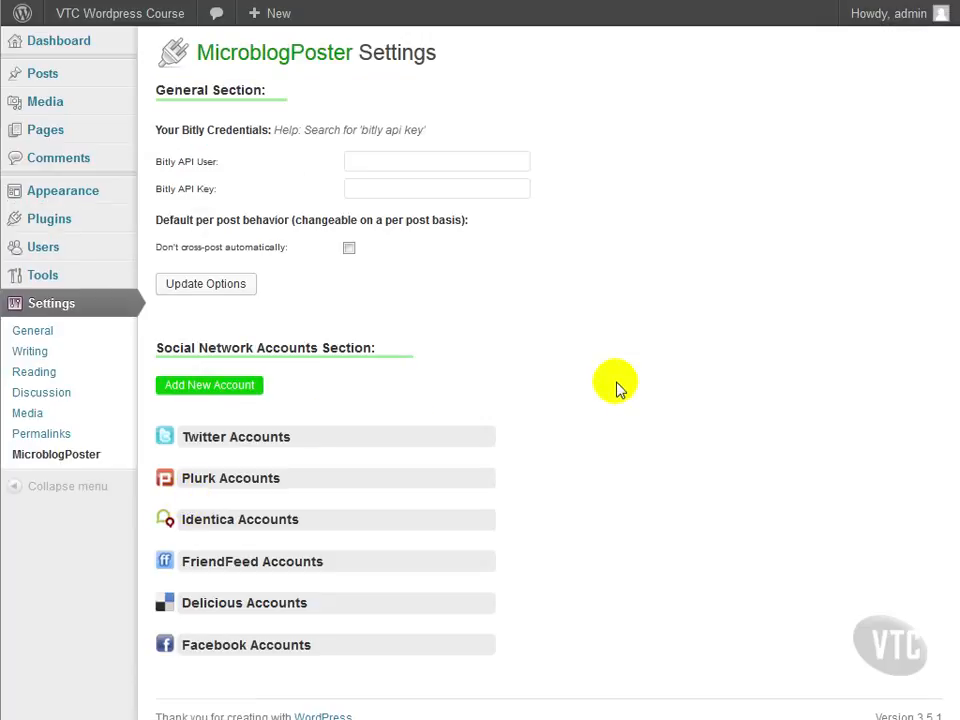
click(364, 161)
click(361, 189)
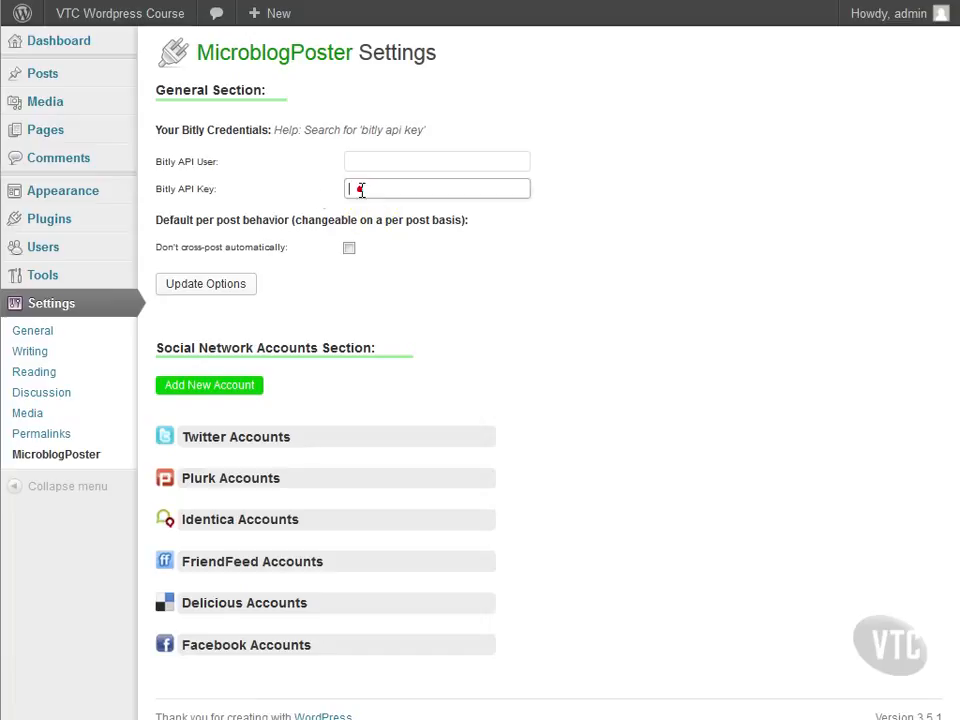
drag(177, 162, 204, 190)
click(178, 188)
click(658, 337)
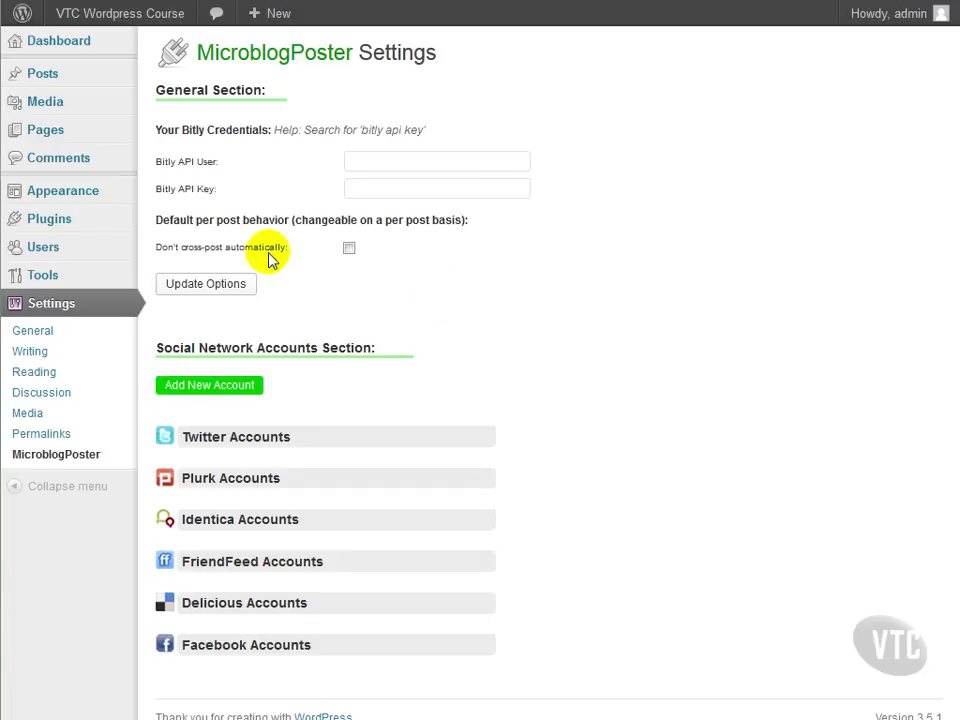
Deactivate the Microblog Poster plugin and delete it along with its files.
mouse_move(94, 219)
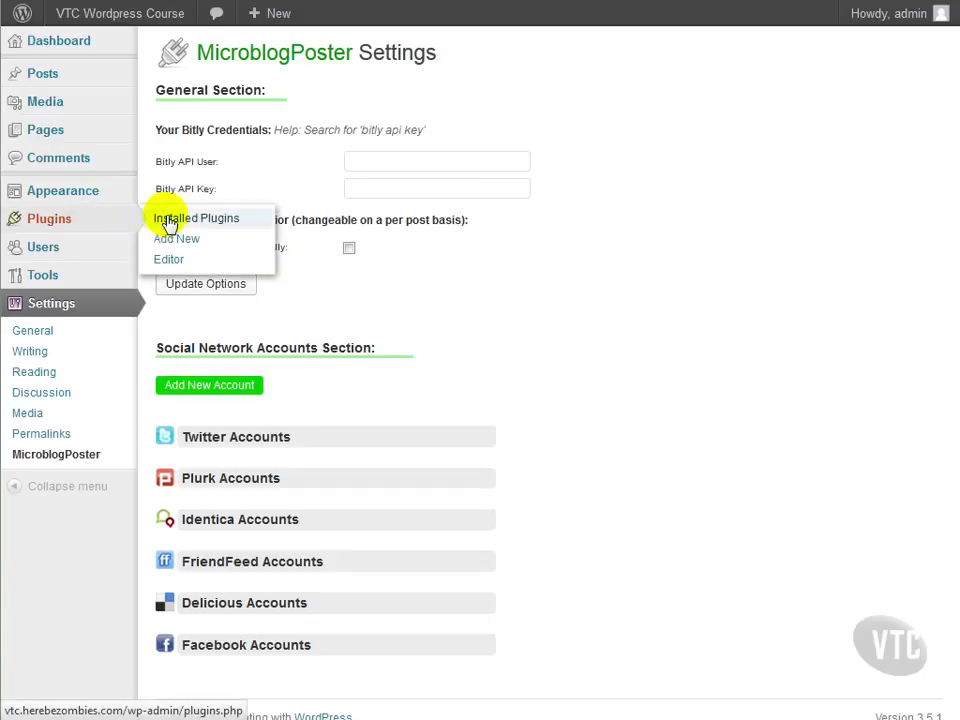
click(167, 218)
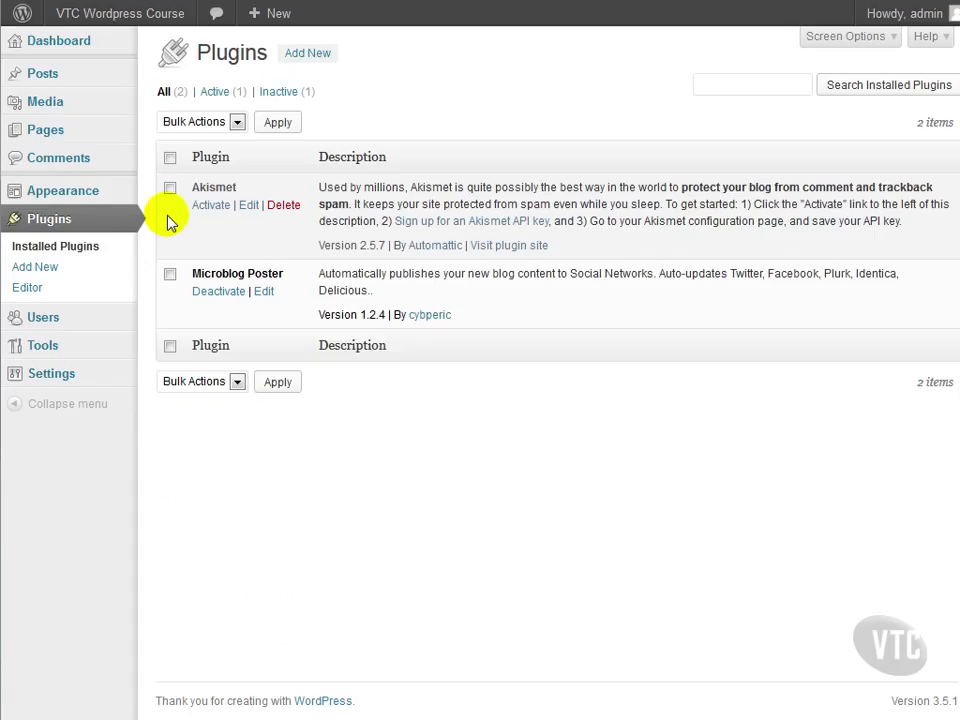
click(229, 298)
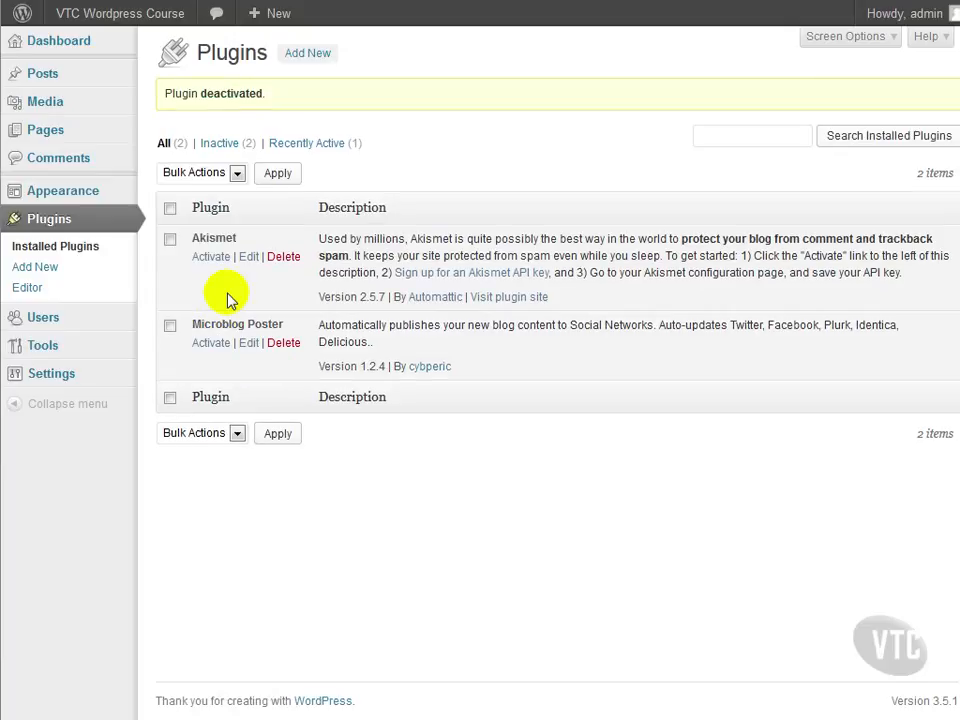
click(282, 344)
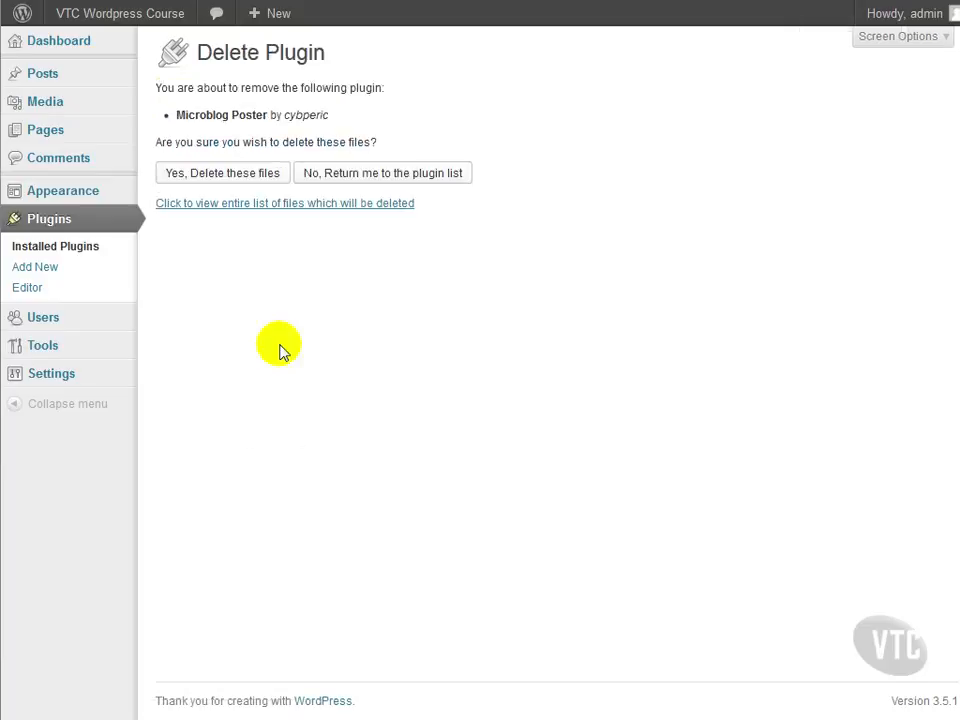
click(241, 183)
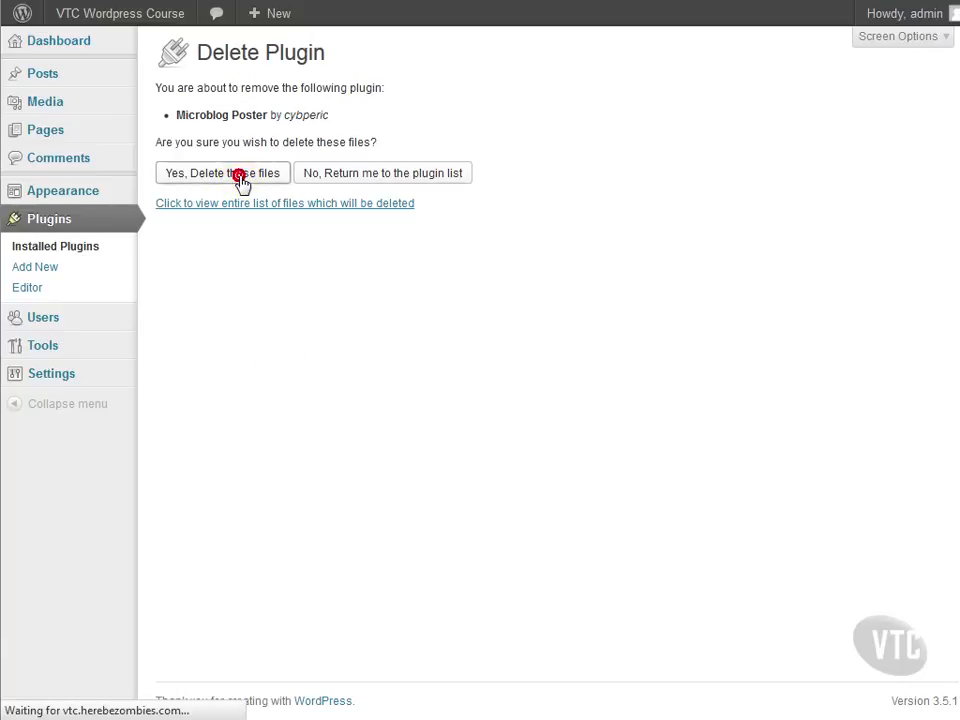